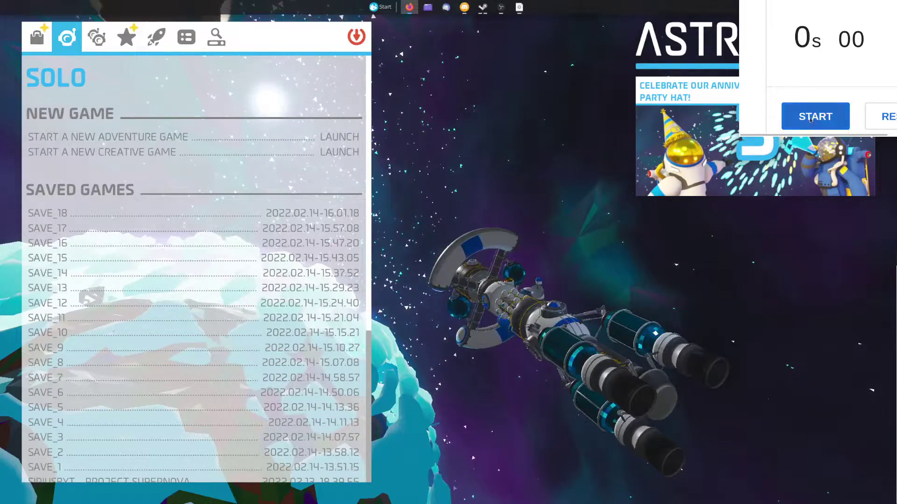
- Launch a new solo adventure game from the Solo menu
click(153, 137)
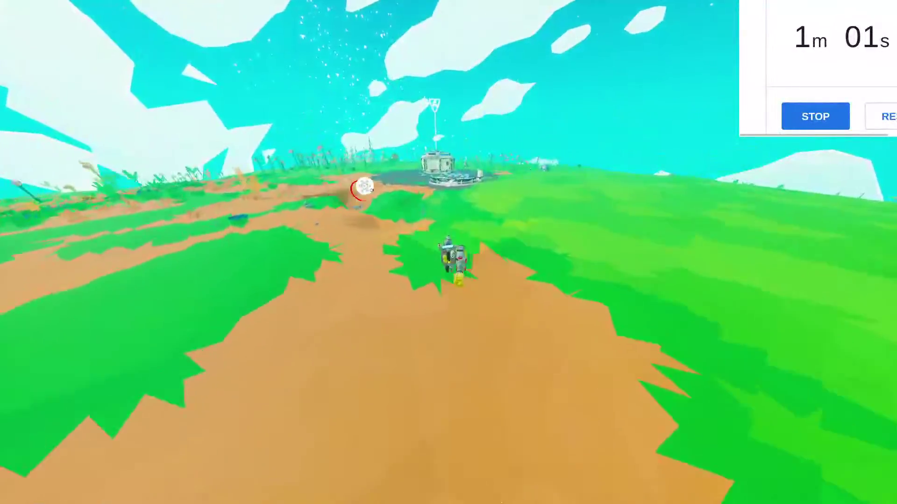
- Reshape the terrain beside the landing site to expose compound, then close the backpack
drag(344, 178, 353, 217)
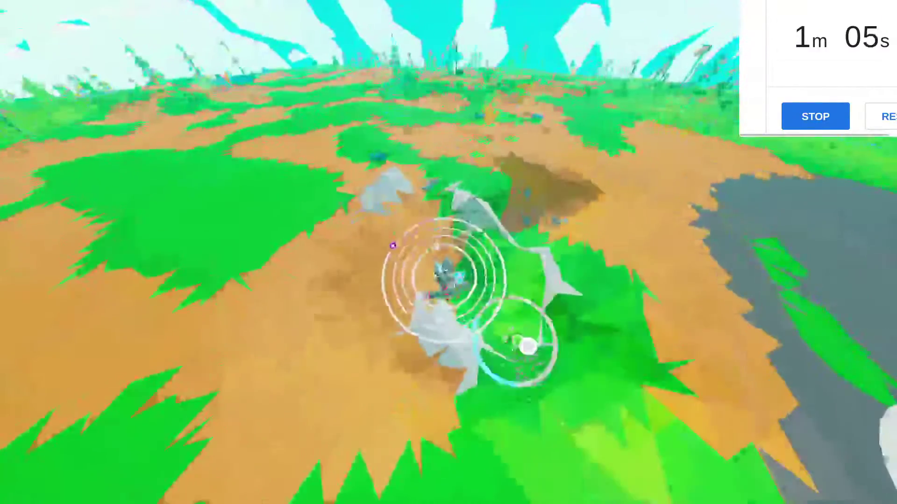
drag(522, 339, 336, 379)
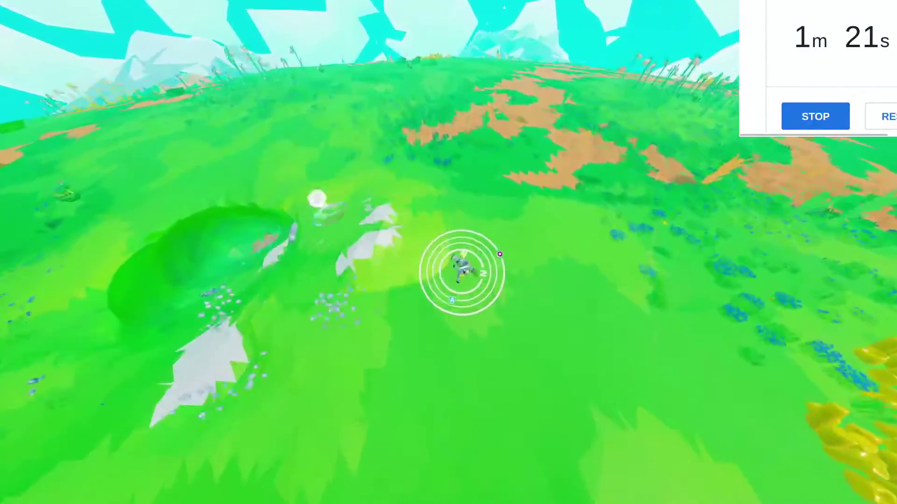
key(q)
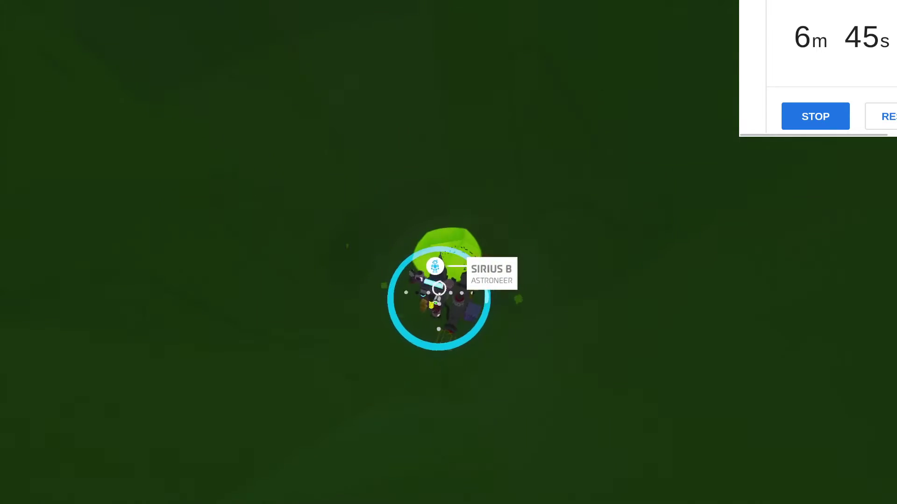
- Turn toward the green patch and dig through its soil toward the purple core cavern
drag(441, 293, 435, 310)
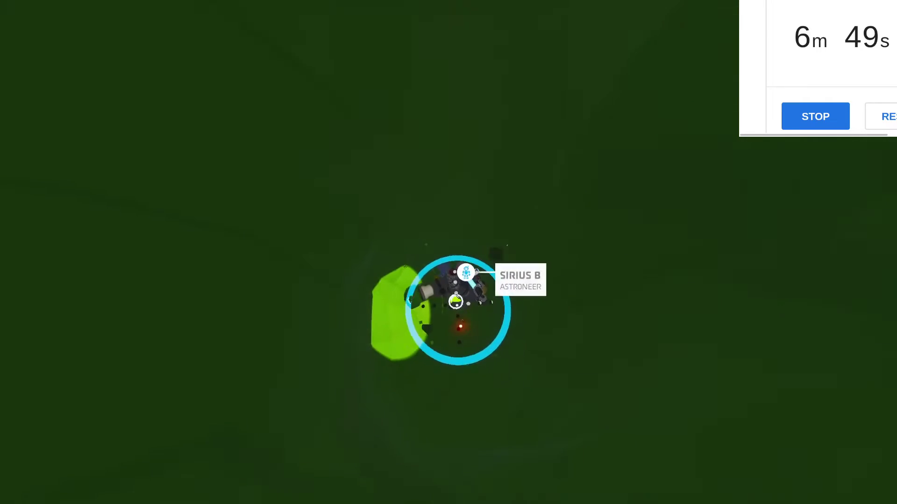
key(e)
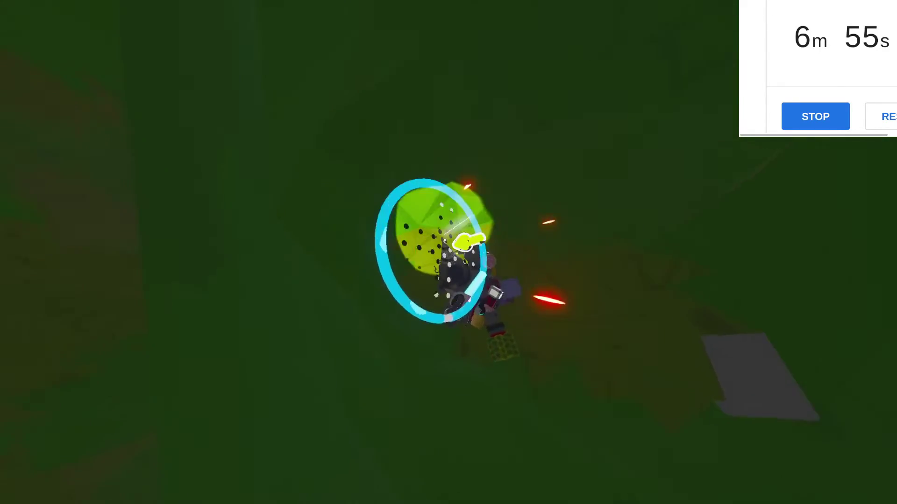
drag(466, 245, 502, 242)
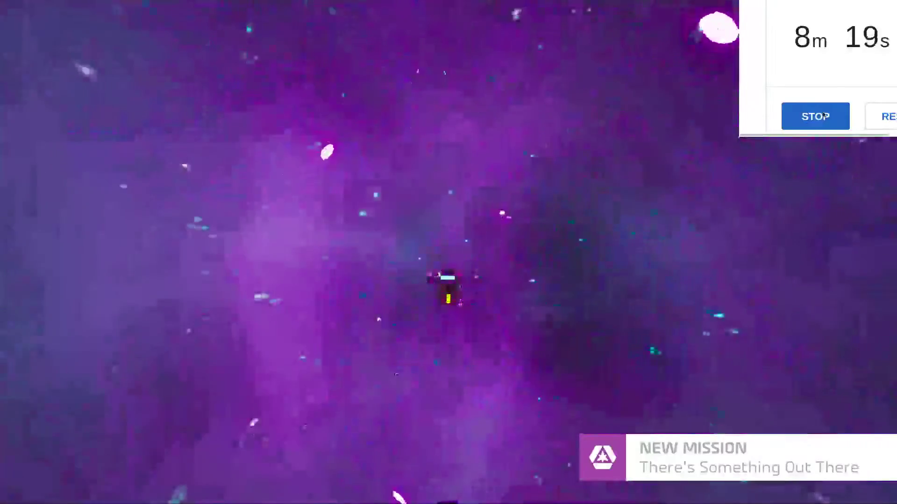
- Stop the speedrun stopwatch at 8m 20s as the core cutscene begins
click(815, 116)
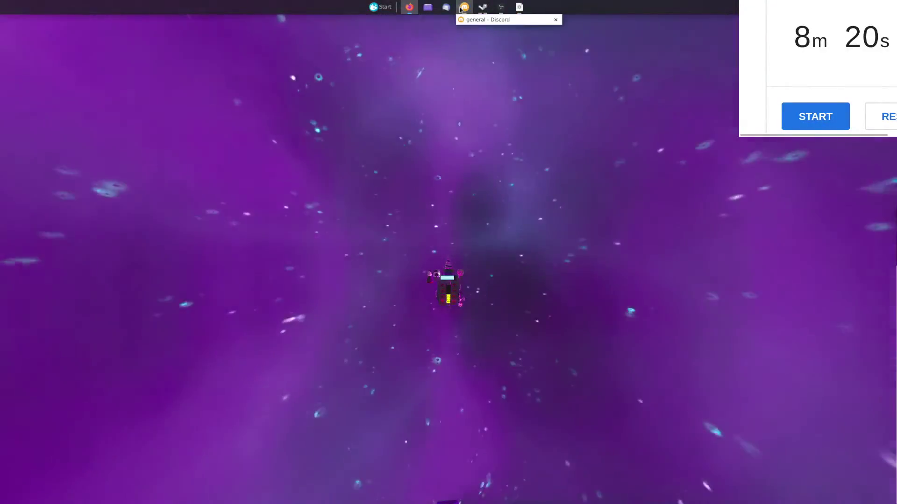
- Glance at Discord's Astroneer Speedrunning channel, hide it, and bring up the OBS recording window
click(464, 7)
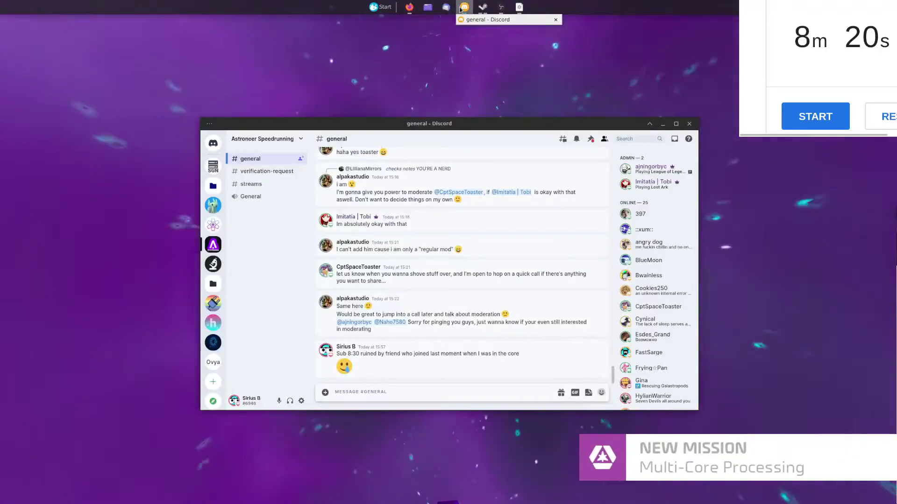
click(464, 8)
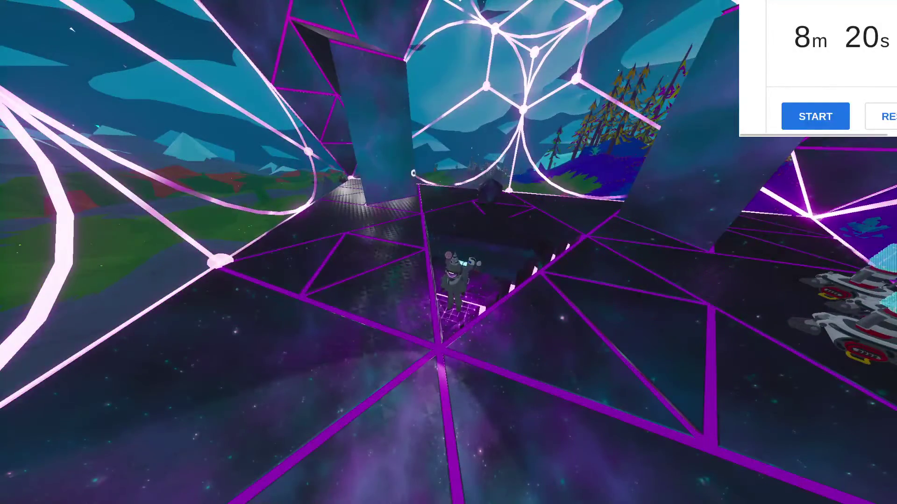
click(500, 7)
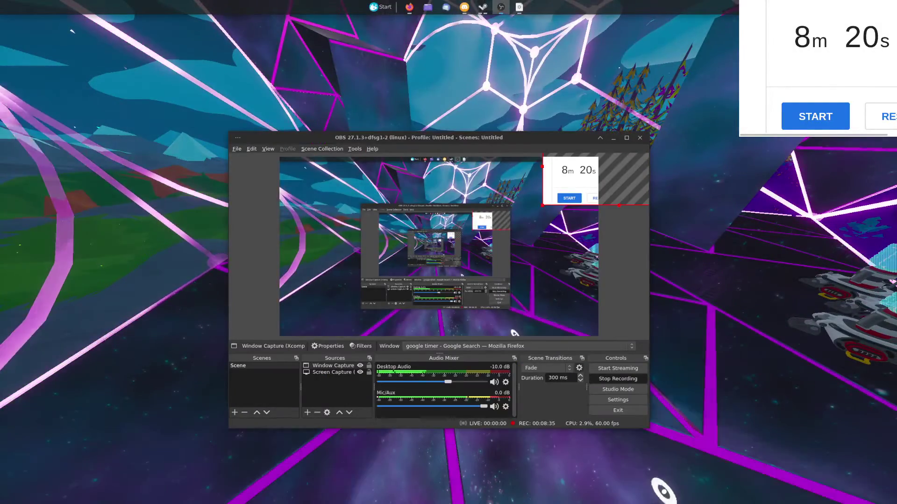